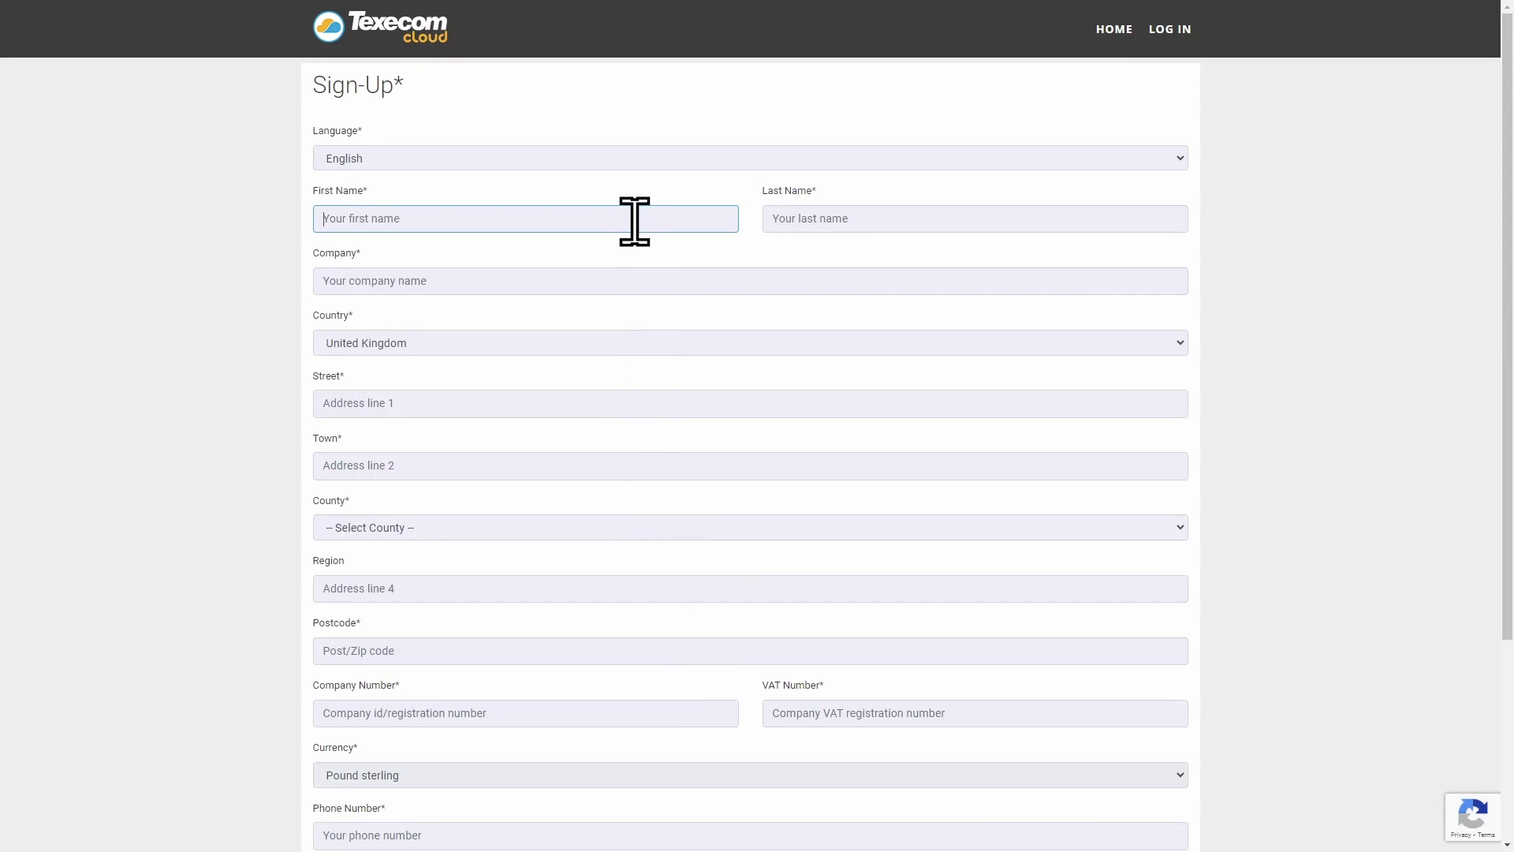
text(Kyle)
Fill in the last name, the autofilled Texecom Ltd contact details and the VAT number.
key(Tab)
key(Return)
text(123456)
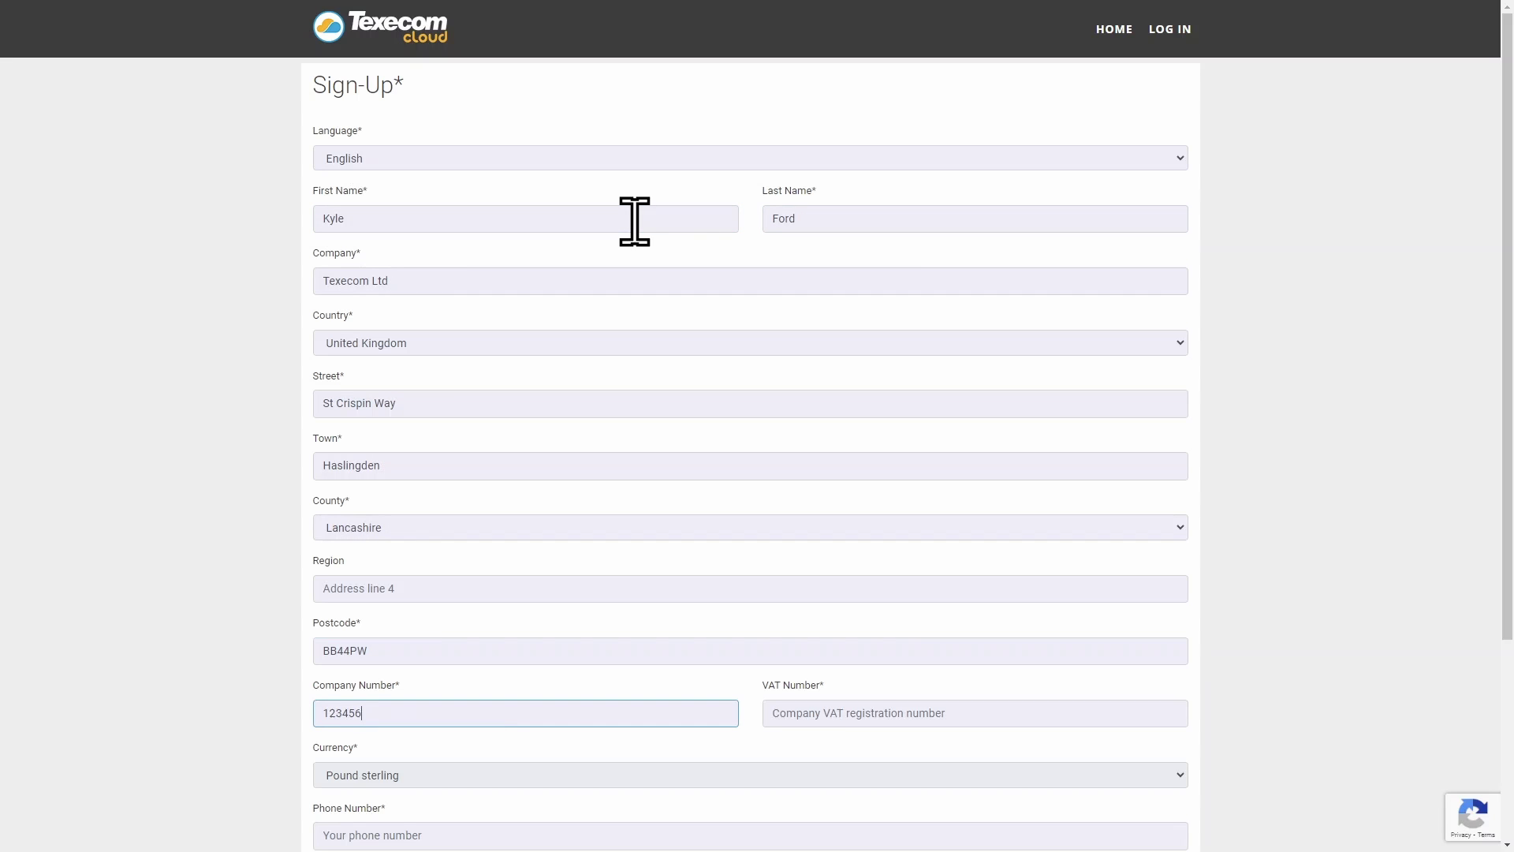
key(Tab)
text(112)
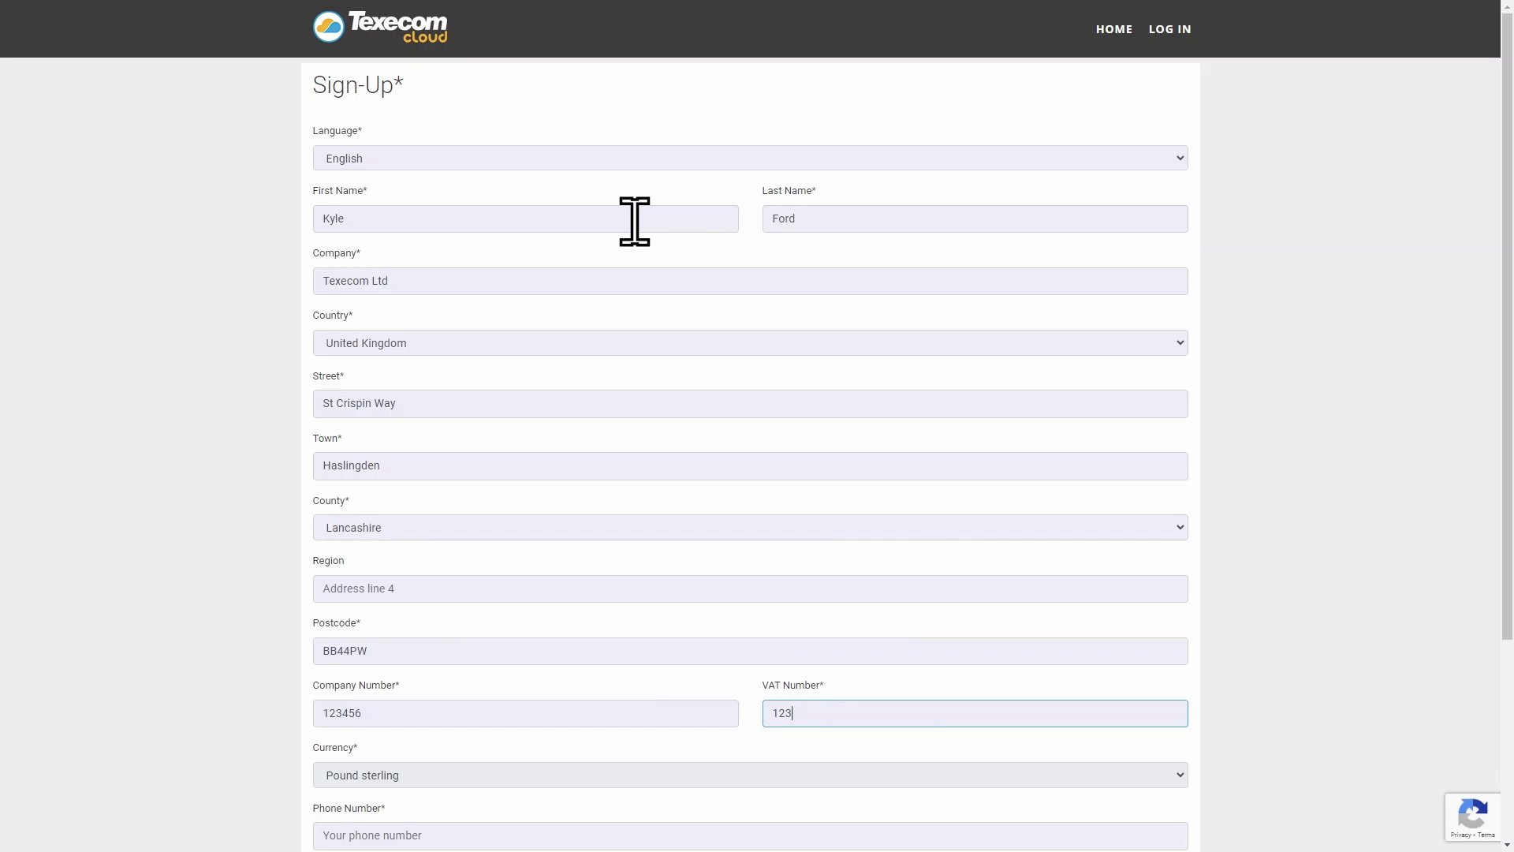
text(456)
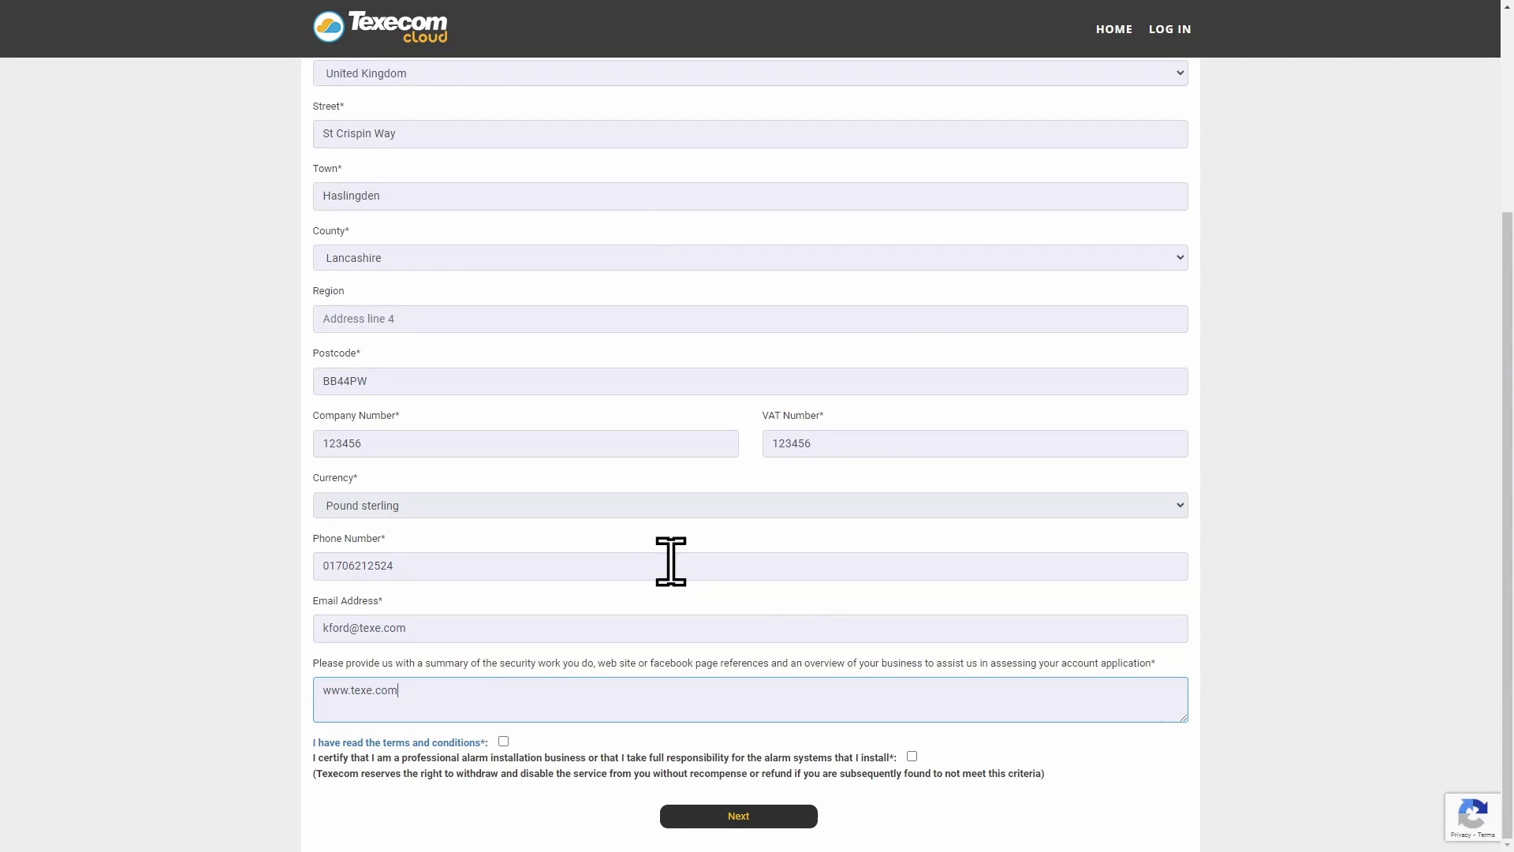
Accept the terms, certify as a professional alarm installer, and submit the registration.
click(504, 742)
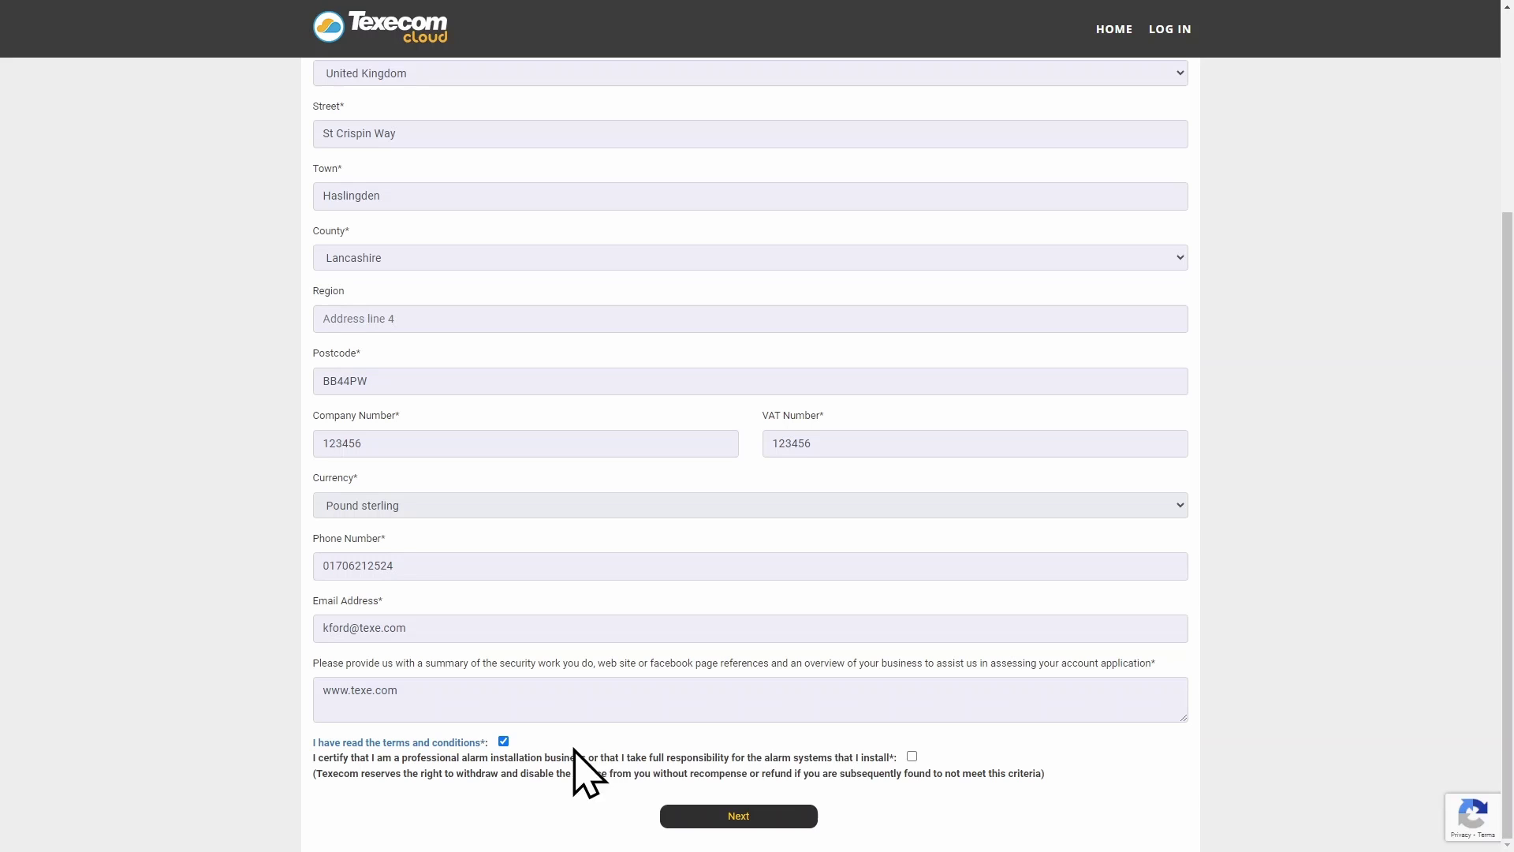
click(912, 756)
click(770, 815)
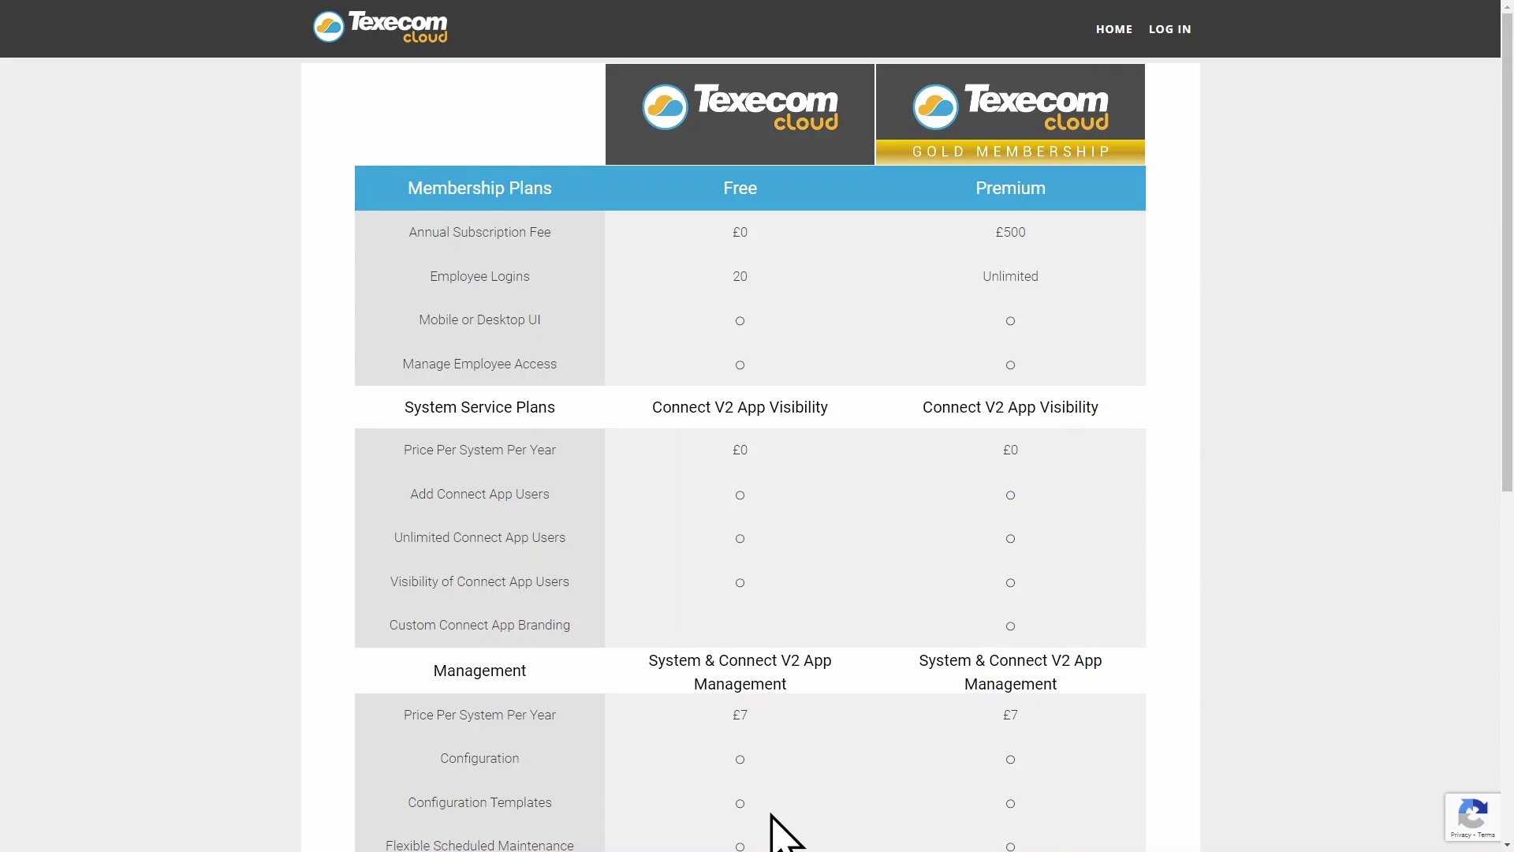
scroll(770, 814, down, 5)
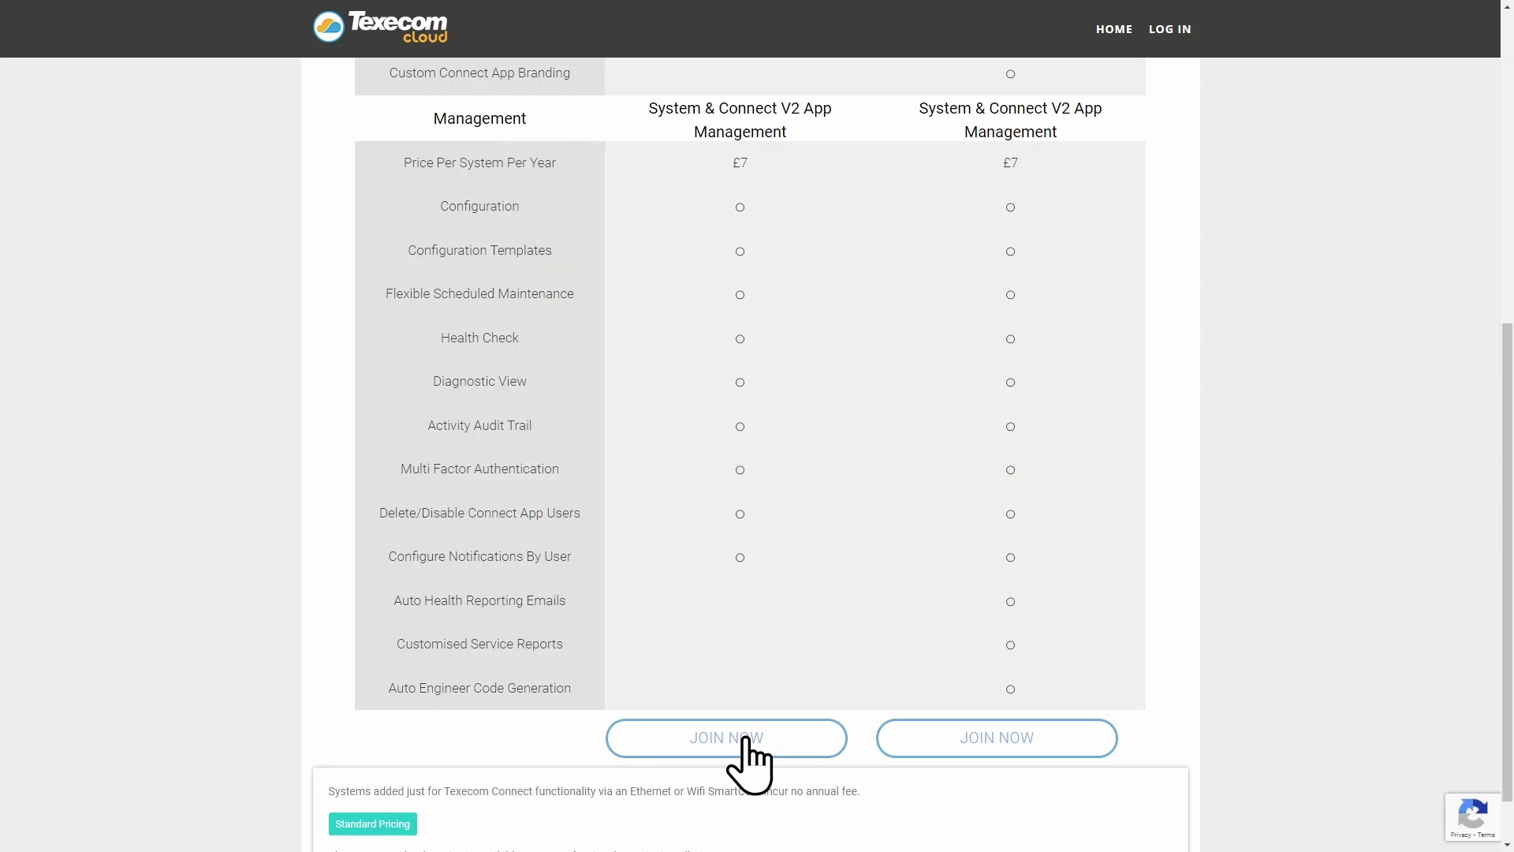
Join the Free membership plan and continue to the login page.
click(747, 738)
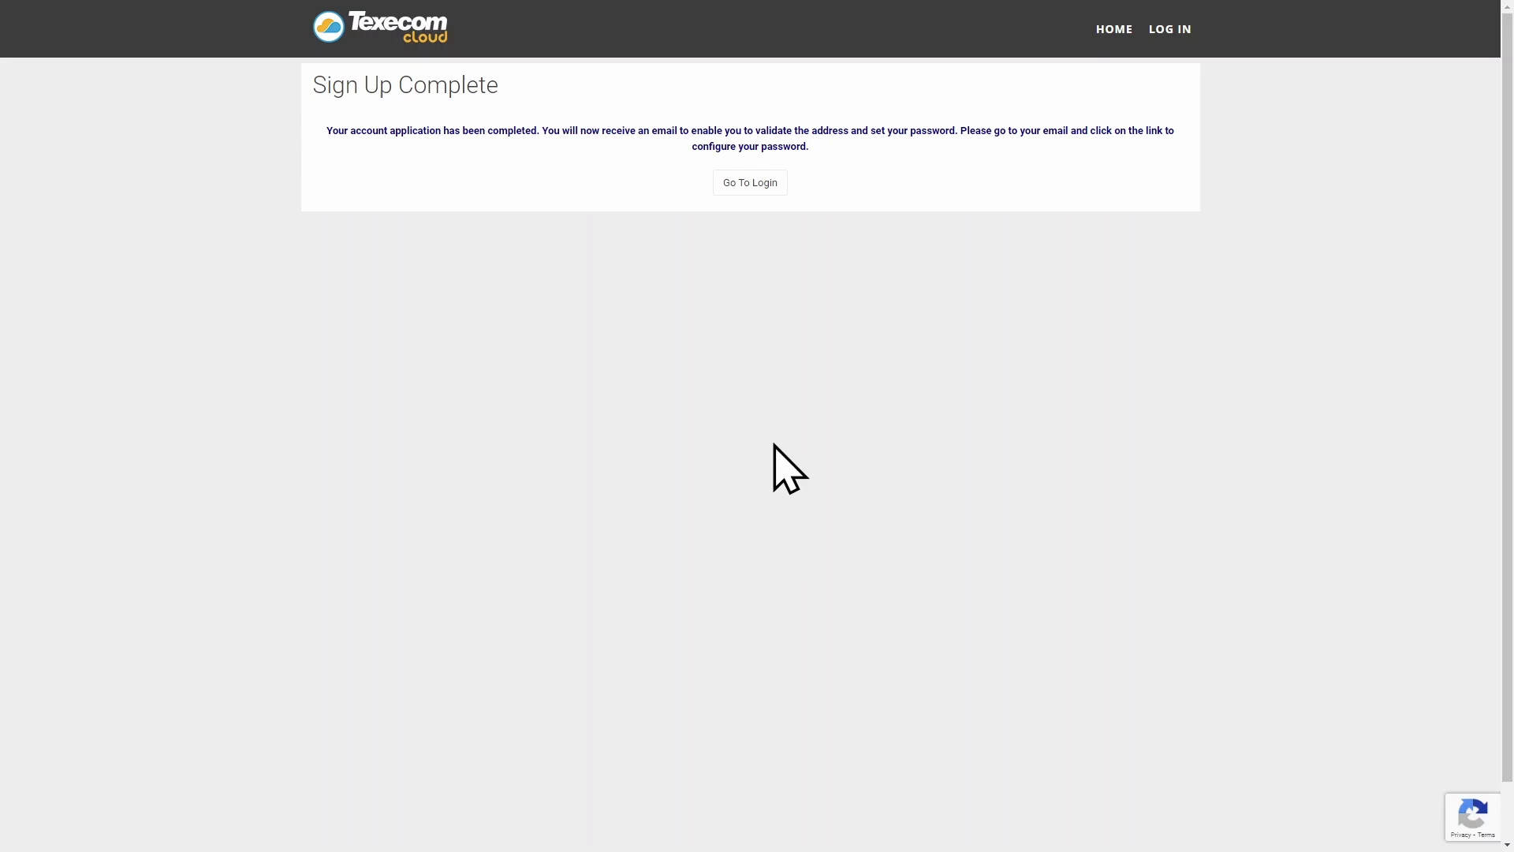
click(761, 186)
Log in to the new account with the saved autofill email and password.
click(761, 245)
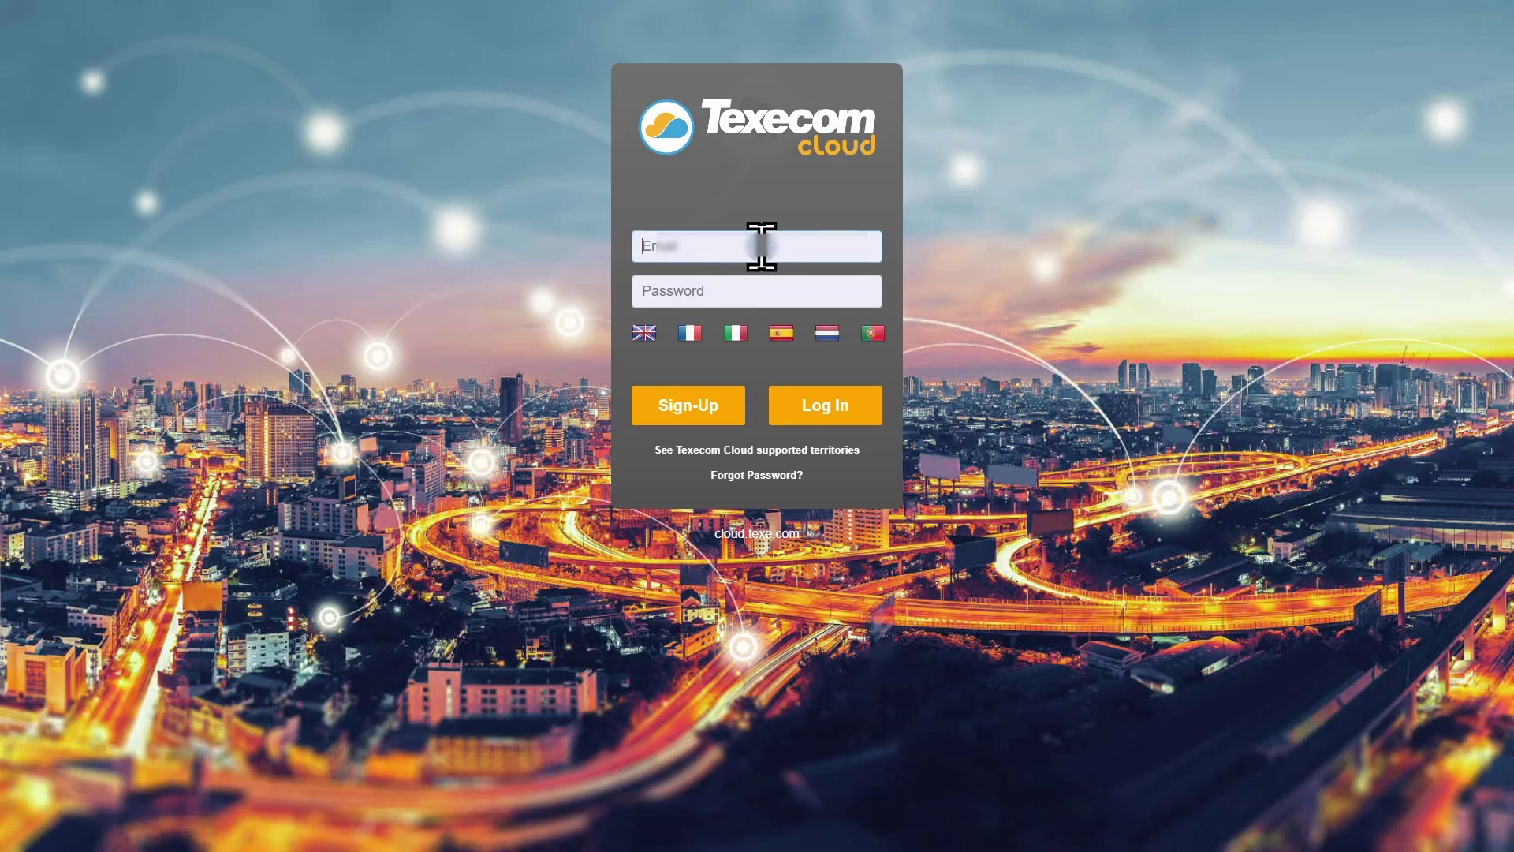
click(776, 282)
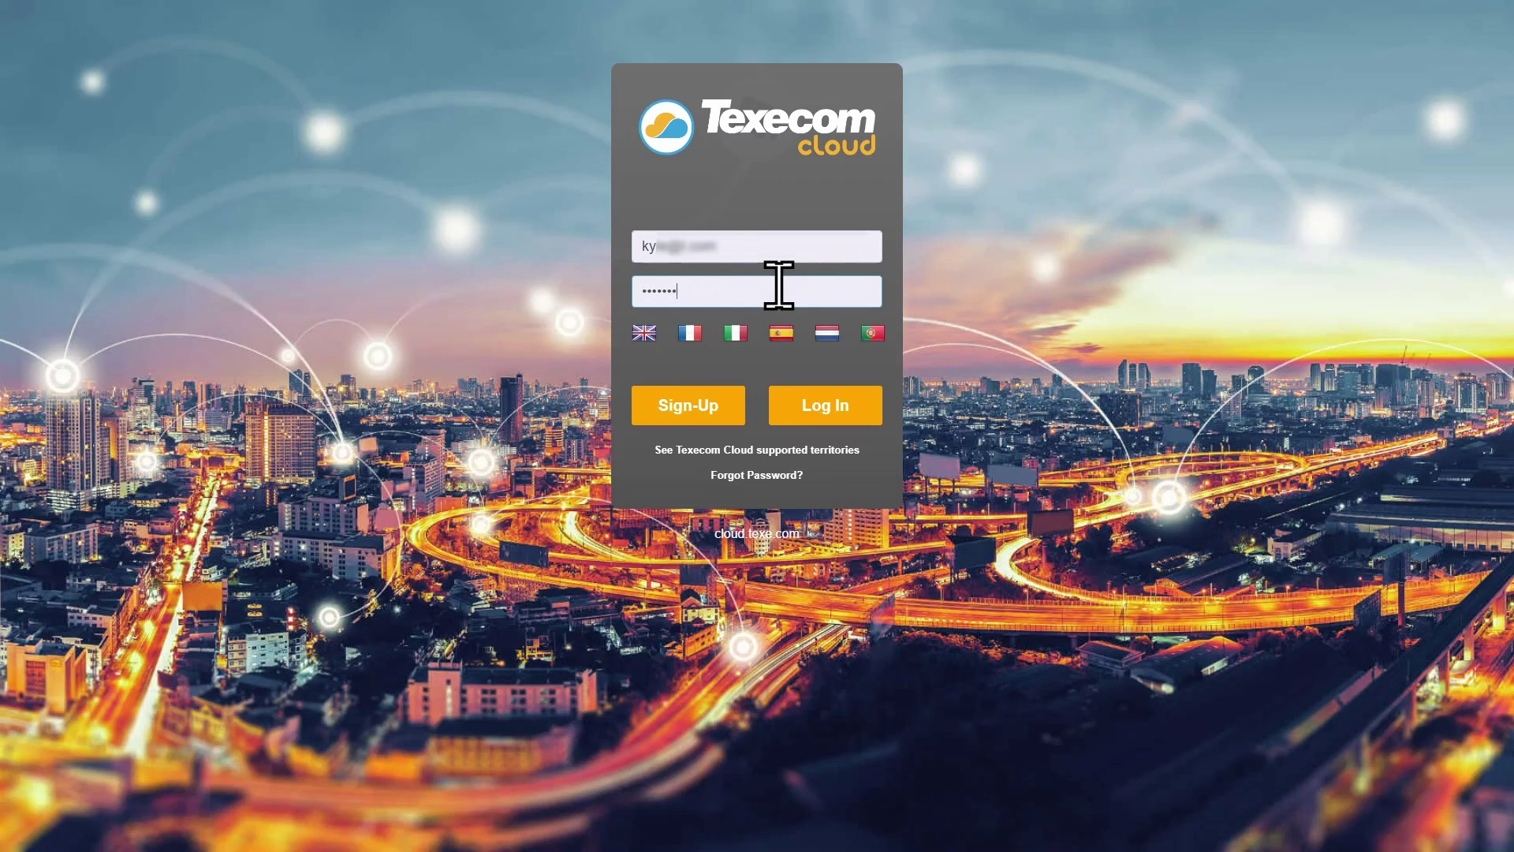
text(1)
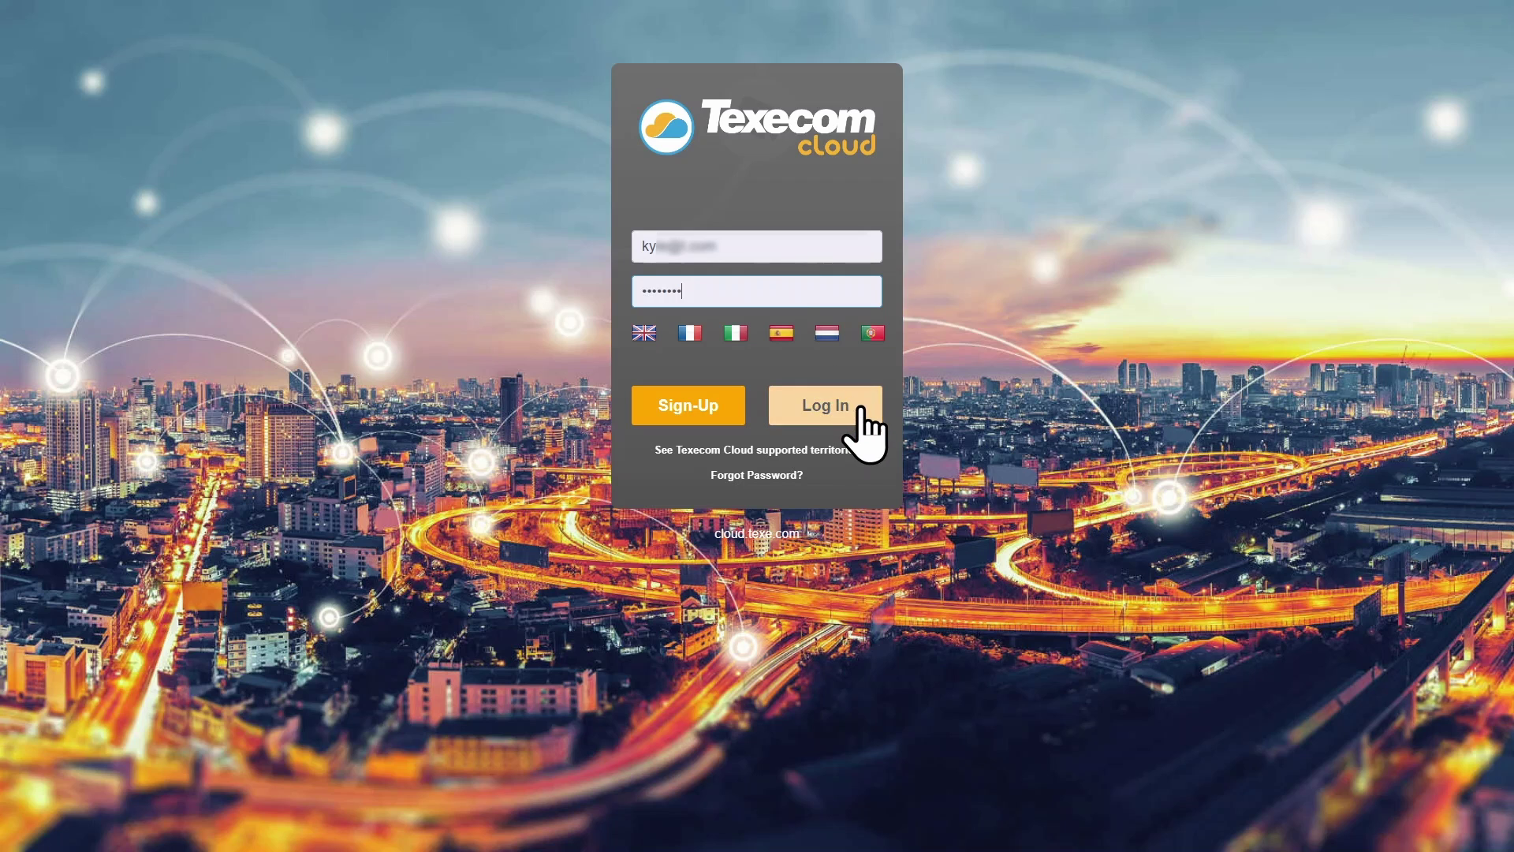
click(863, 408)
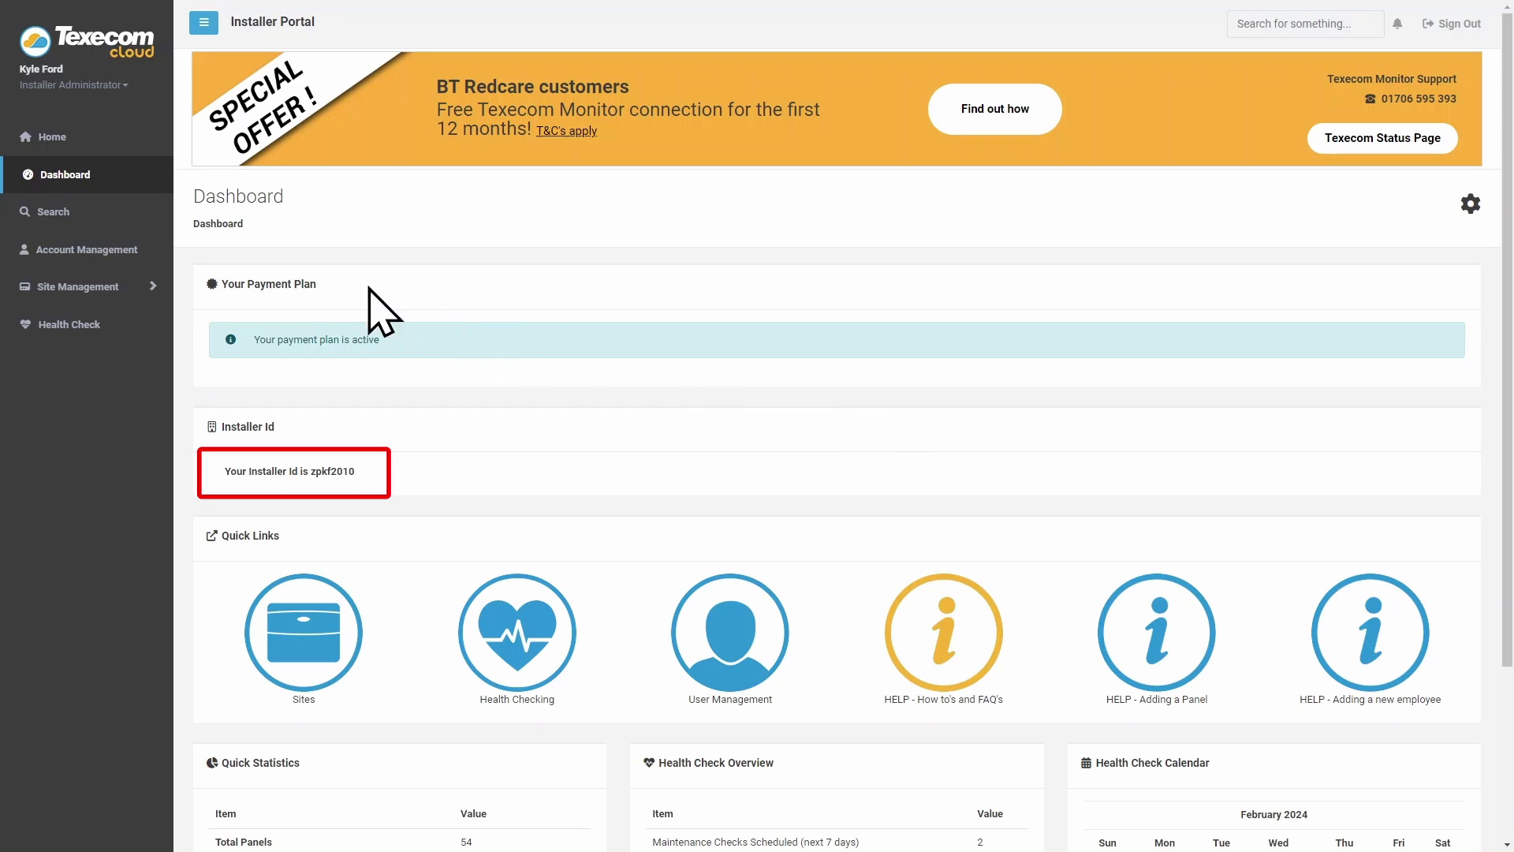
Open Account Management to view the Texecom Technical Support test system overview.
click(126, 251)
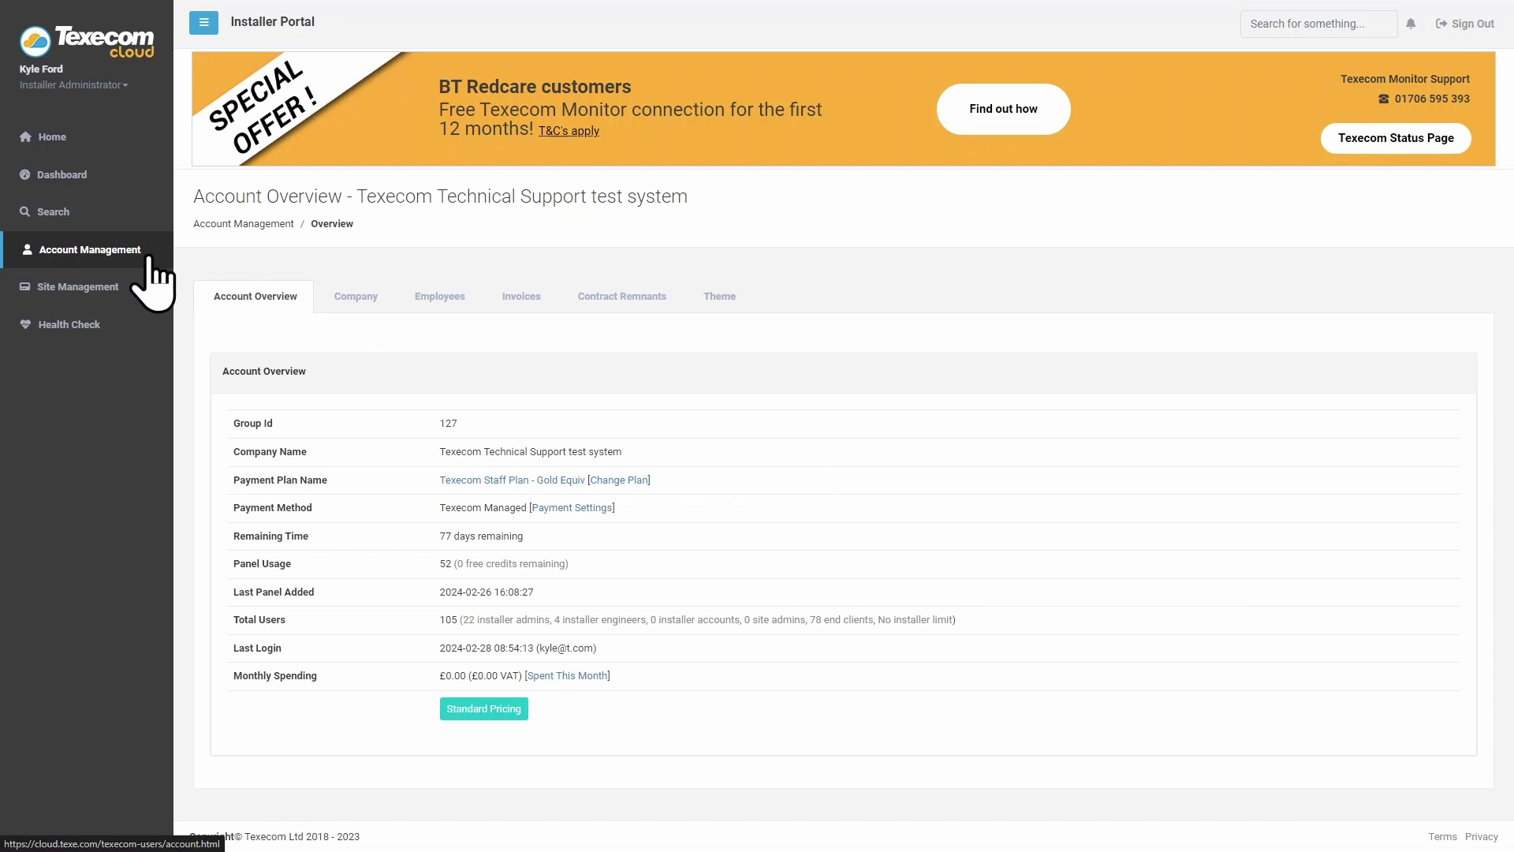
Open the Company tab to show the company details with installer ID zpkf2010.
click(370, 296)
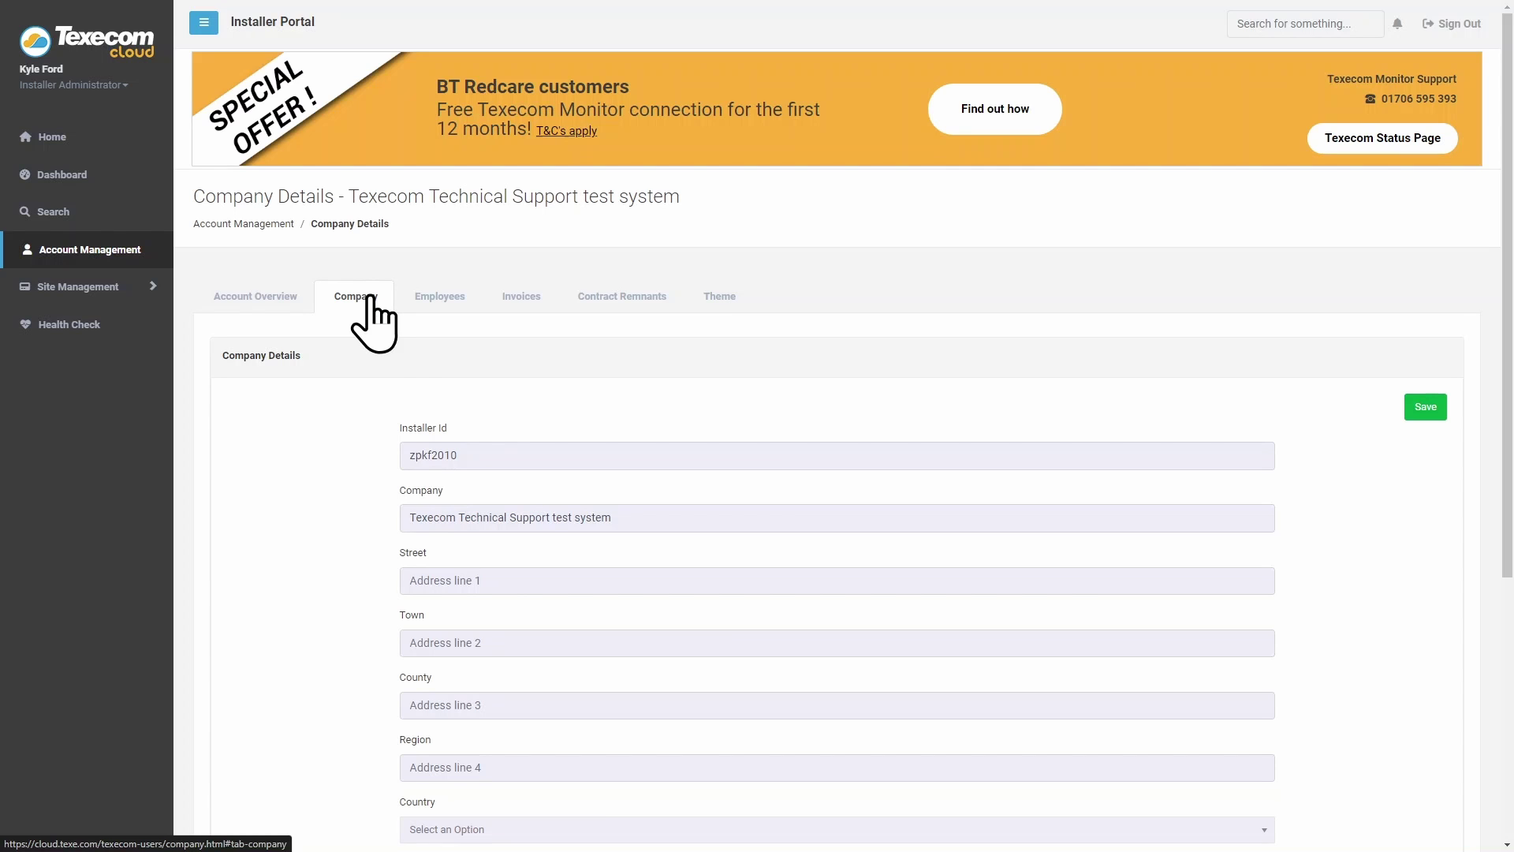
Replace installer ID zpkf2010 with Demo0001 and save the company details.
click(514, 455)
key(ctrl+a)
text(Demo0001)
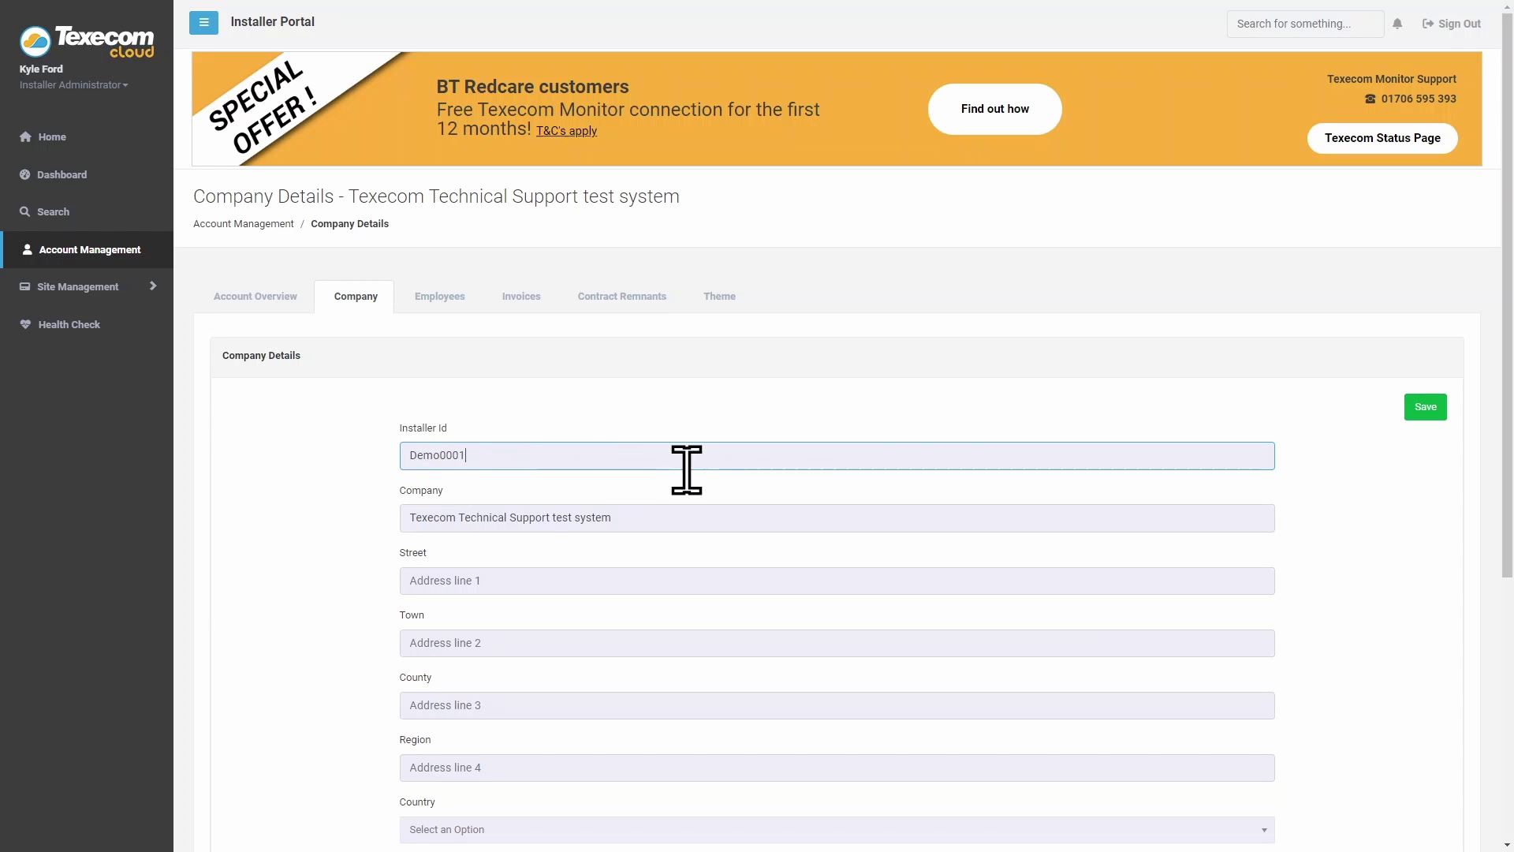
click(1426, 407)
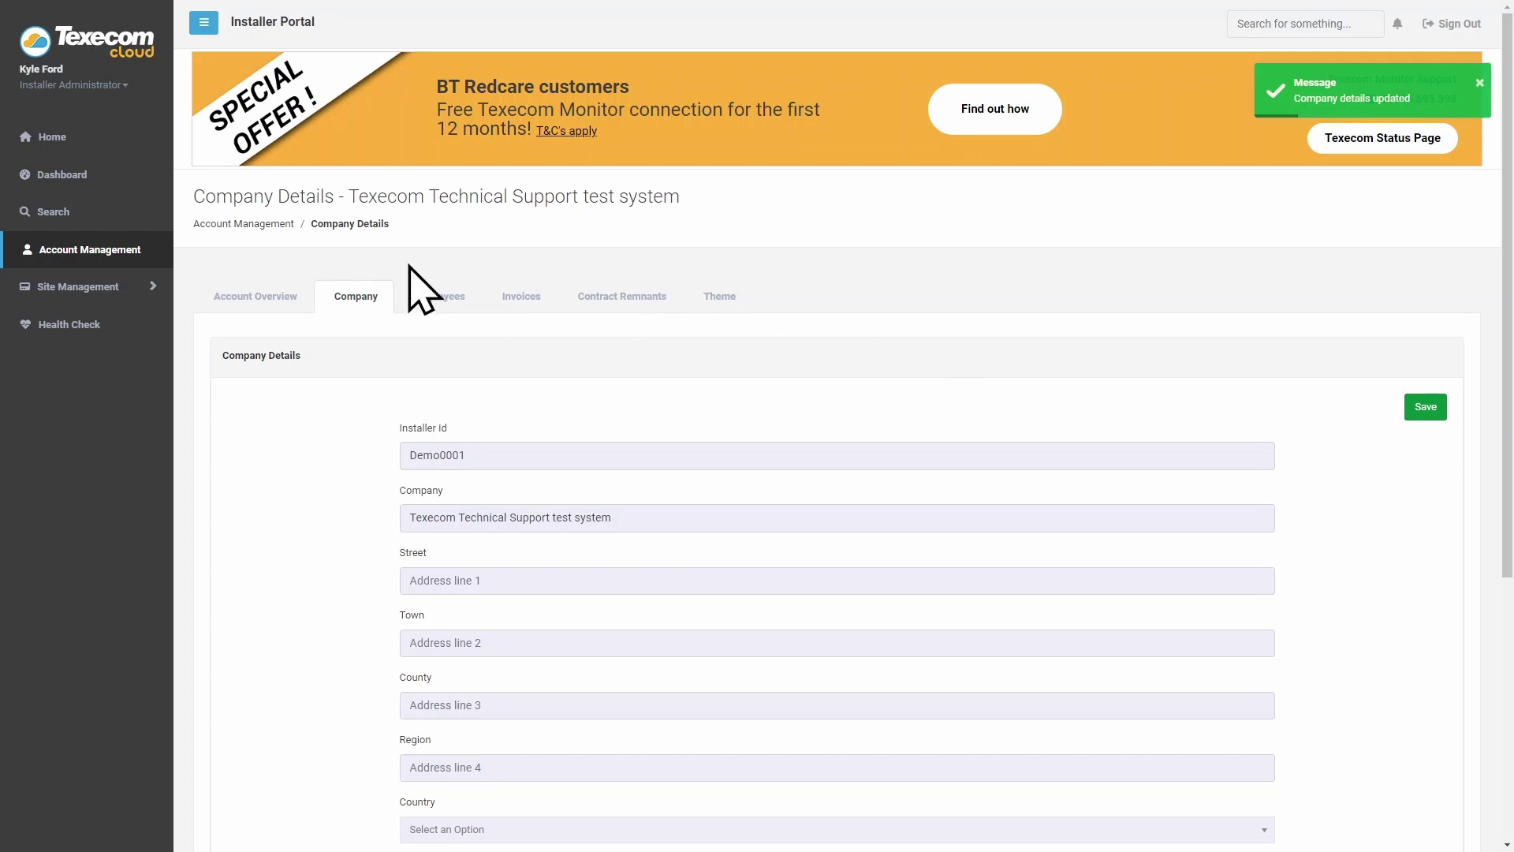
Return to the dashboard to check that the installer ID reads Demo0001.
click(126, 178)
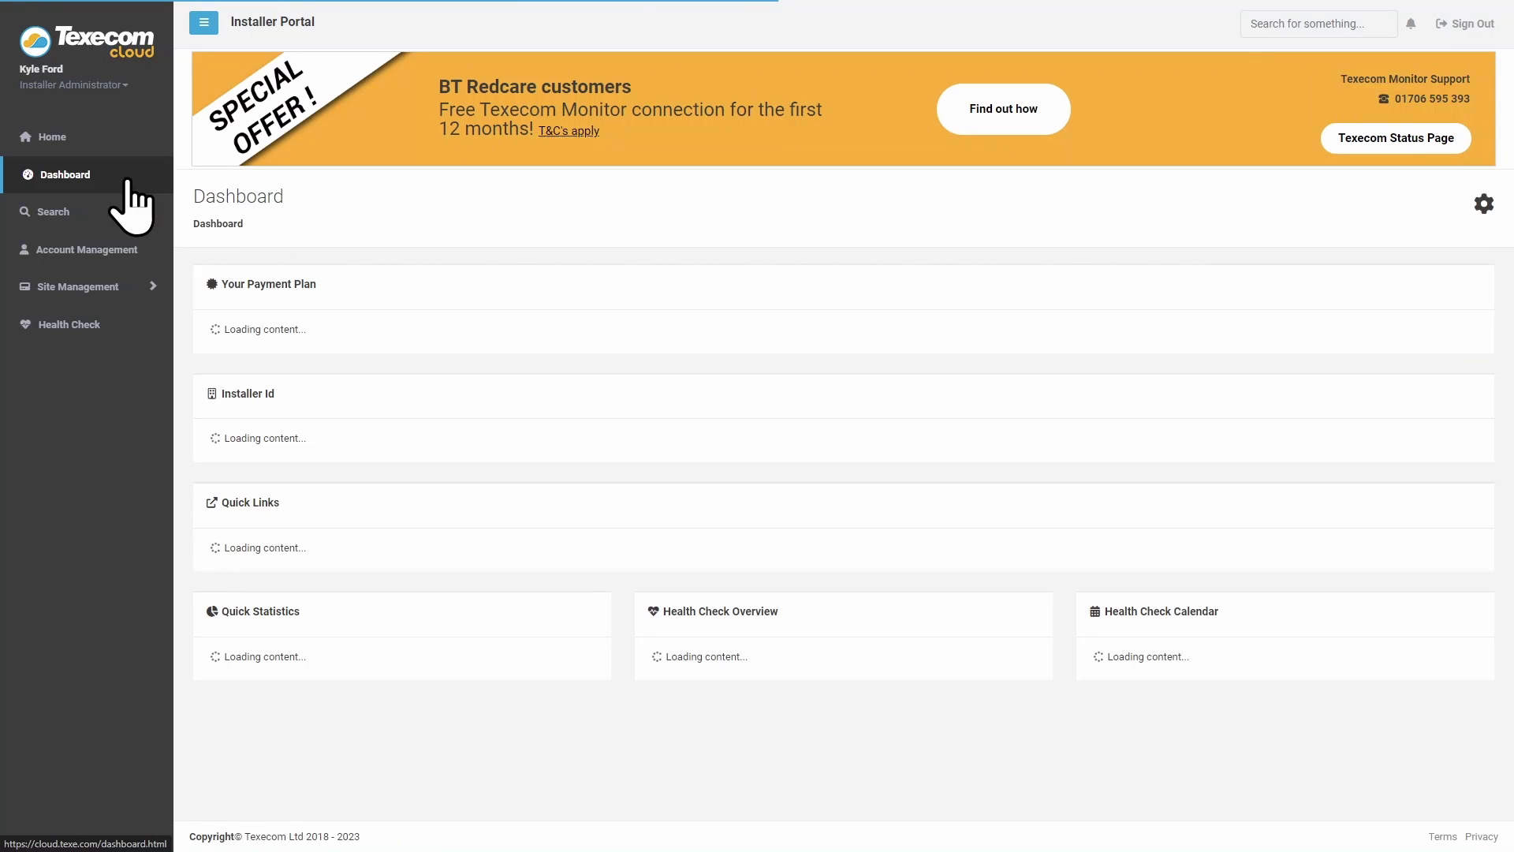